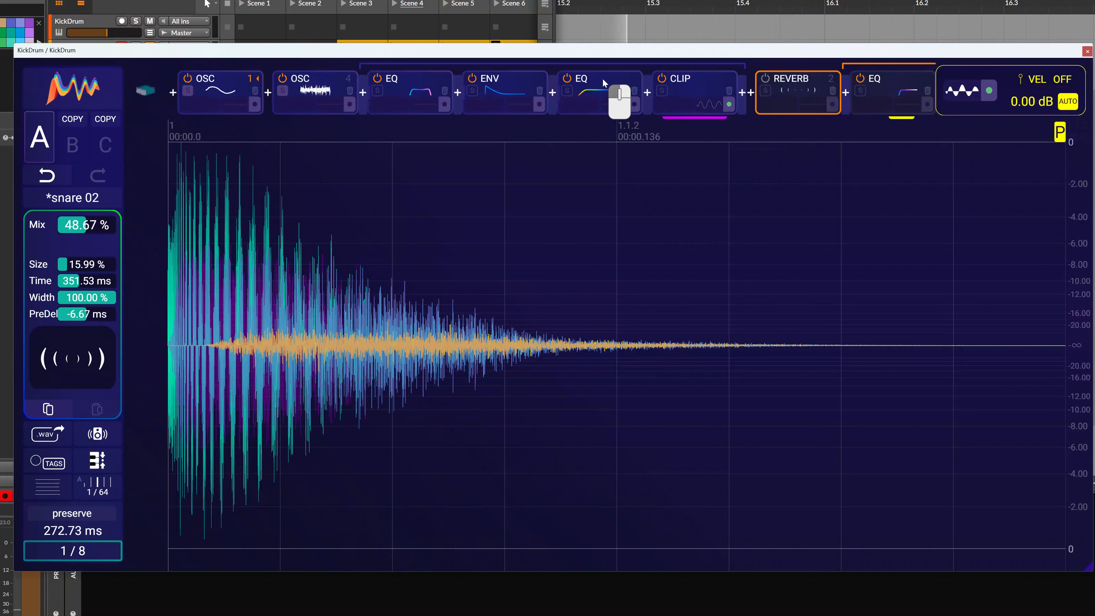
# Try lowering the low-cut point of the noise oscillator's second EQ to about 30 Hz, and undo the move
pyautogui.click(603, 83)
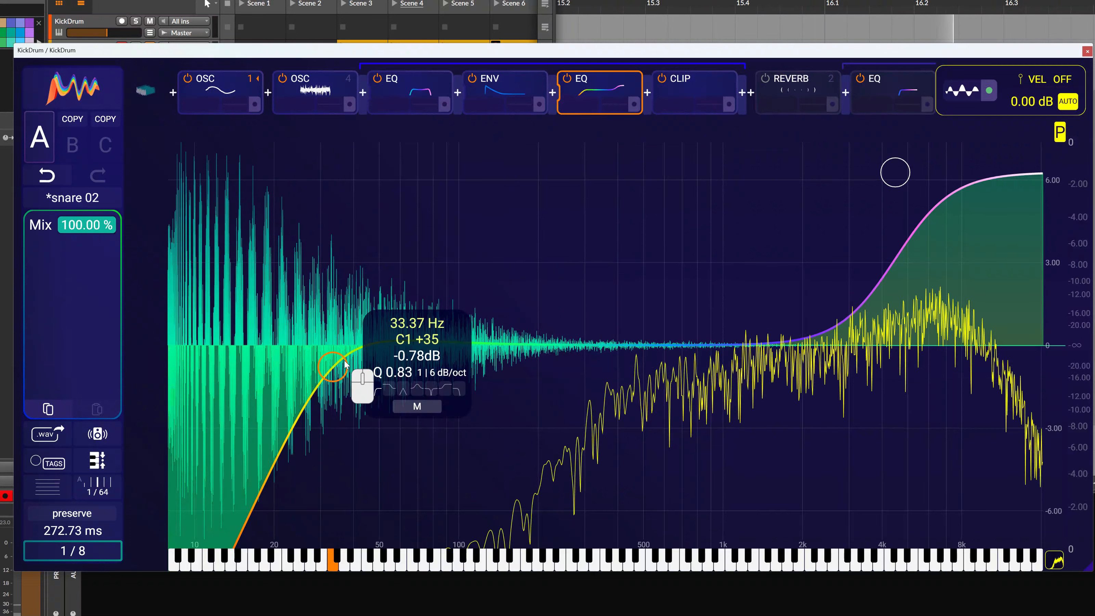
pyautogui.moveTo(338, 370)
pyautogui.mouseDown()
pyautogui.moveTo(621, 382)
pyautogui.moveTo(301, 371)
pyautogui.moveTo(483, 393)
pyautogui.moveTo(389, 382)
pyautogui.moveTo(336, 390)
pyautogui.mouseUp()
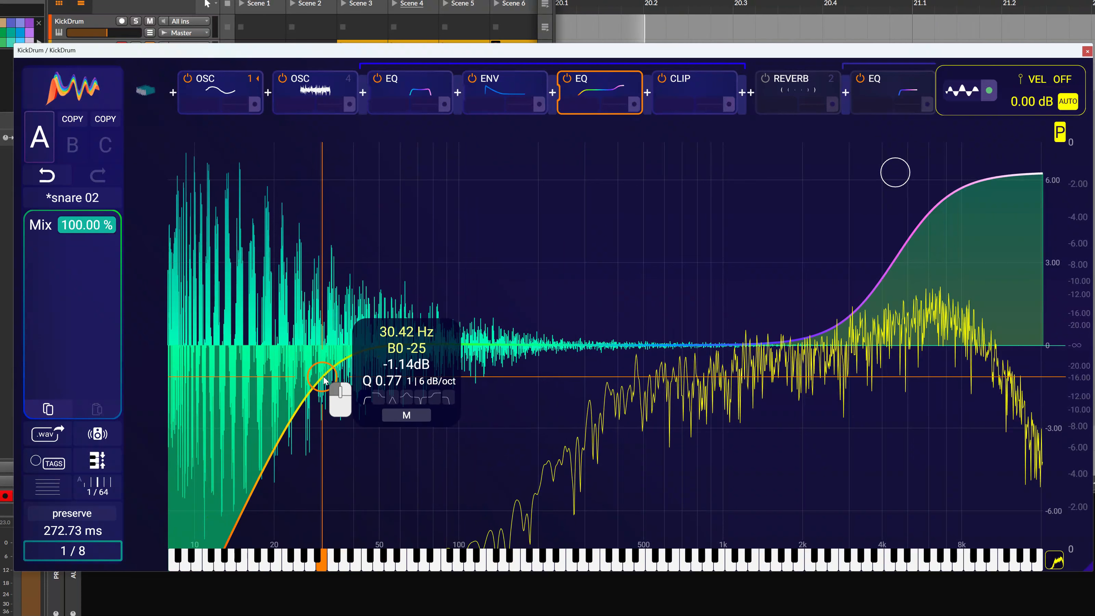
pyautogui.click(62, 185)
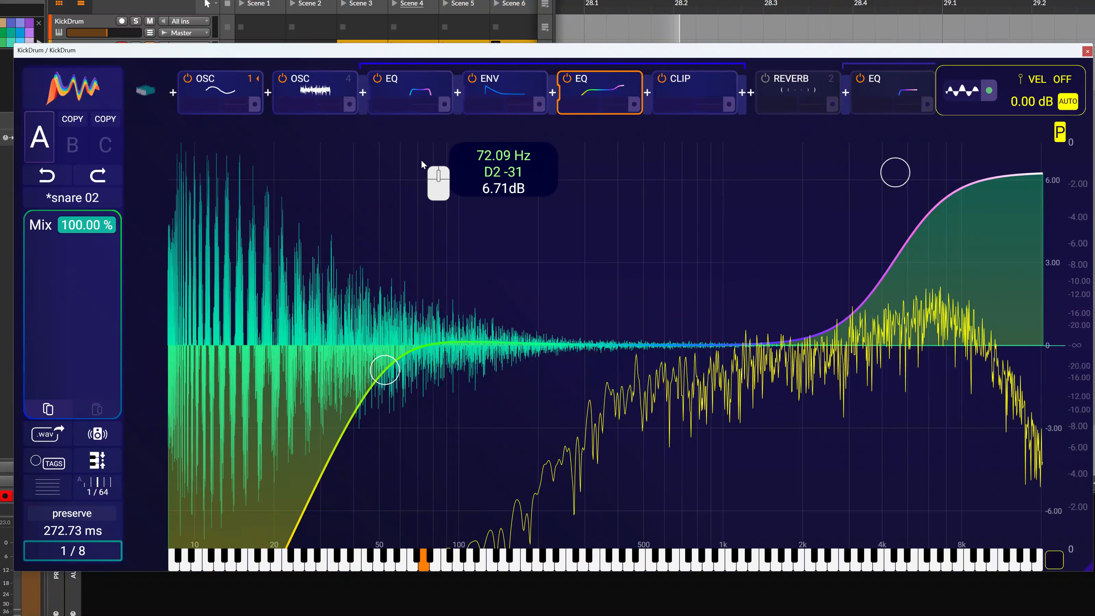
# Cycle the noise oscillator's effect chain through its full, compact and hidden views, ending on the compact view
pyautogui.click(347, 82)
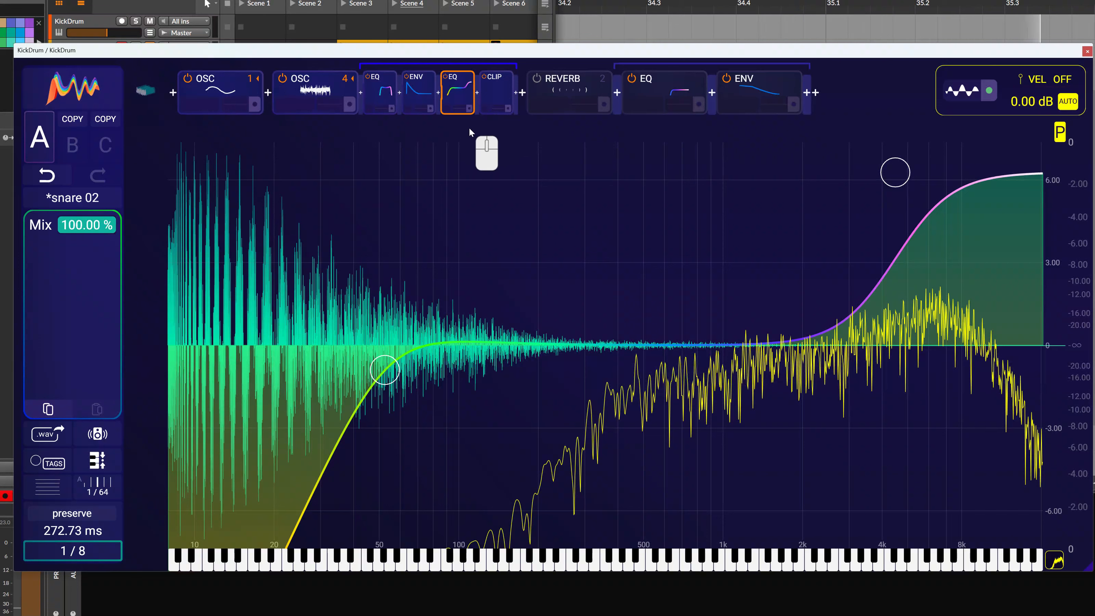
pyautogui.click(347, 80)
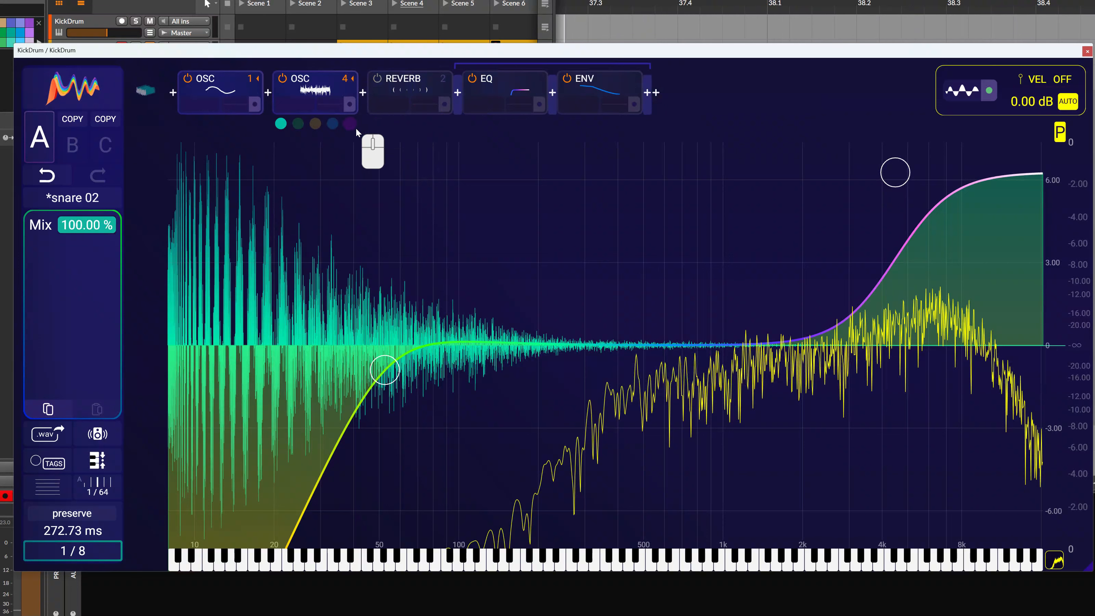
pyautogui.click(345, 80)
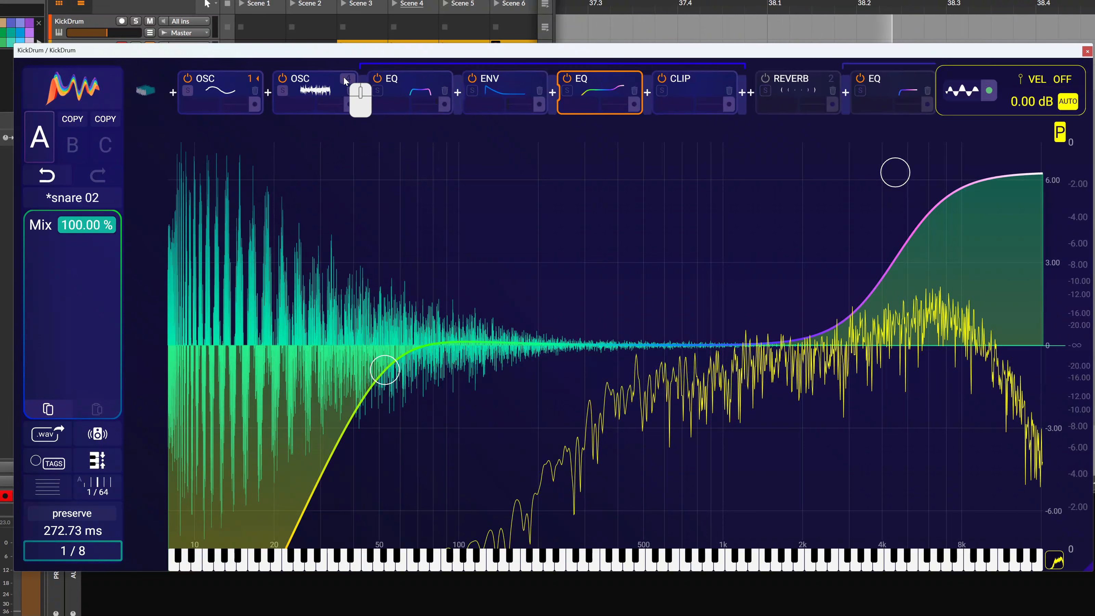
pyautogui.click(346, 80)
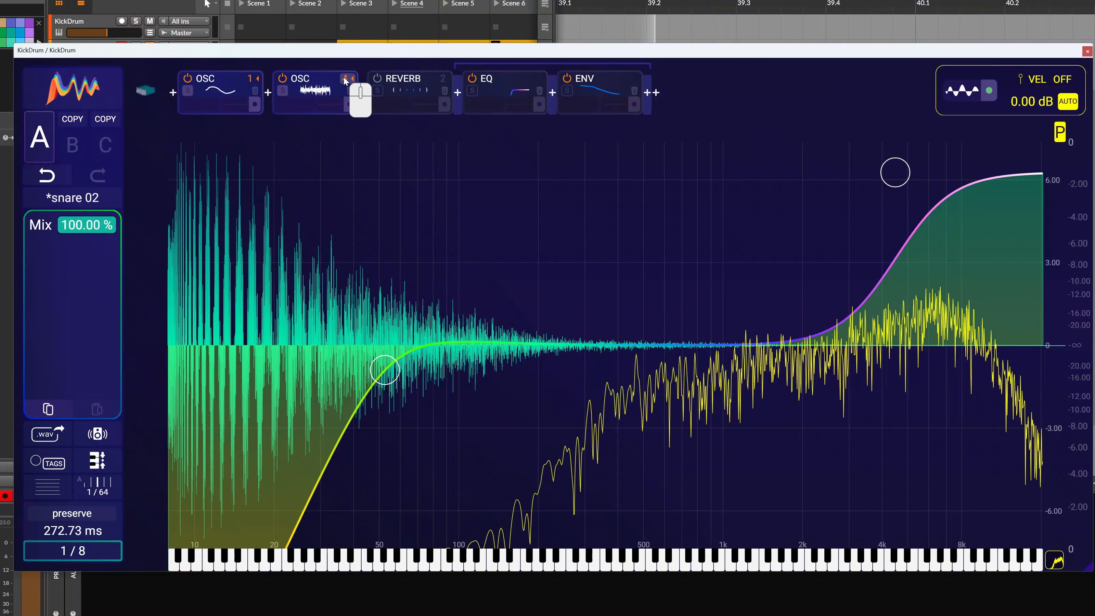
pyautogui.click(346, 81)
pyautogui.click(346, 80)
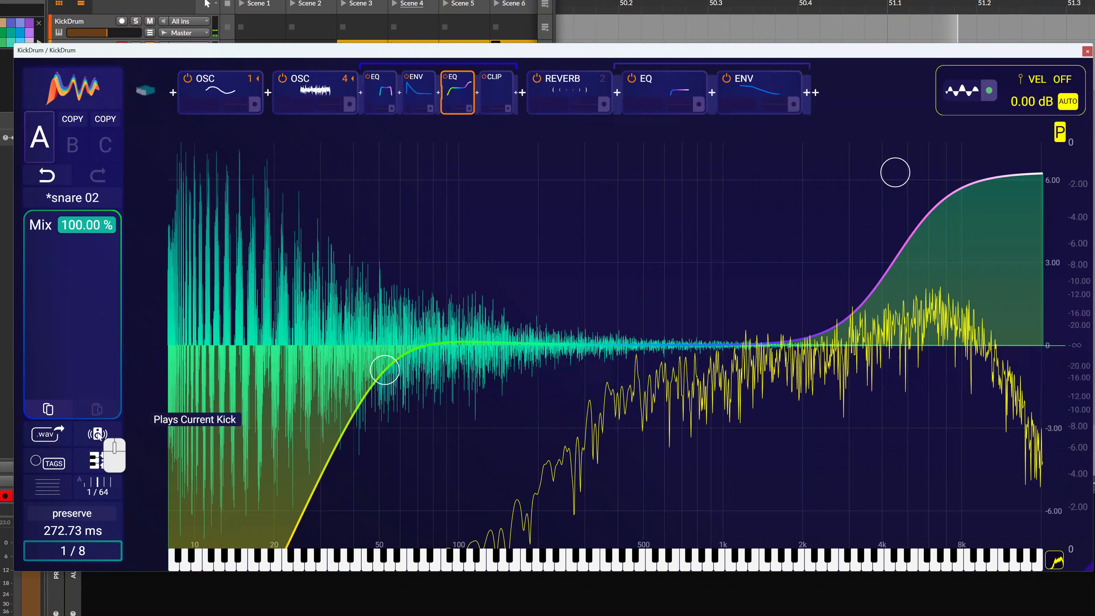
# Compare the snare with the reverb bypassed and active, leaving the reverb switched on
pyautogui.click(536, 79)
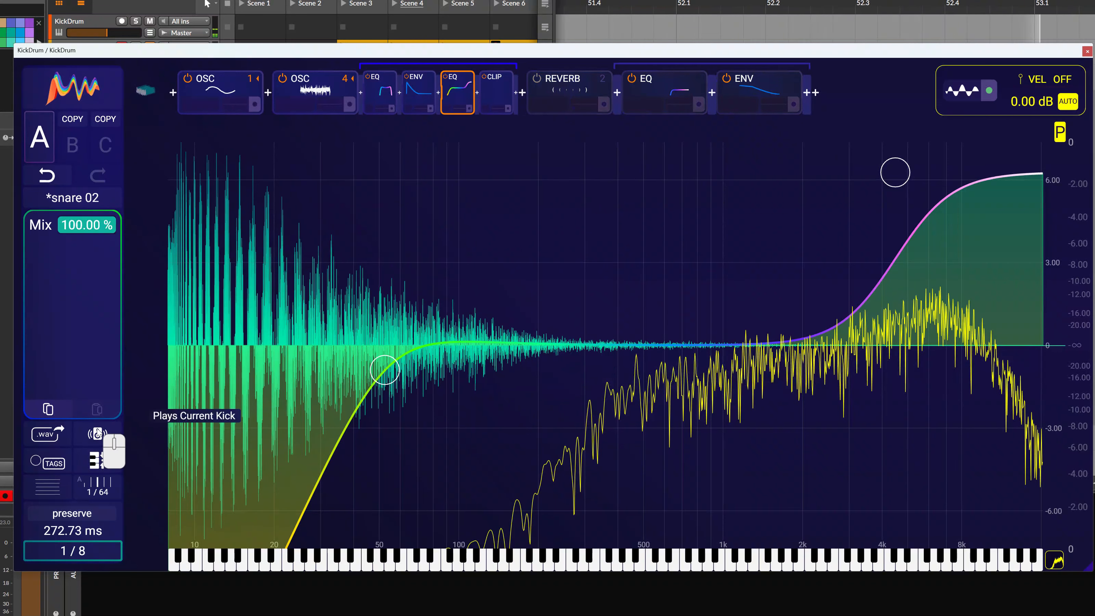
pyautogui.click(536, 79)
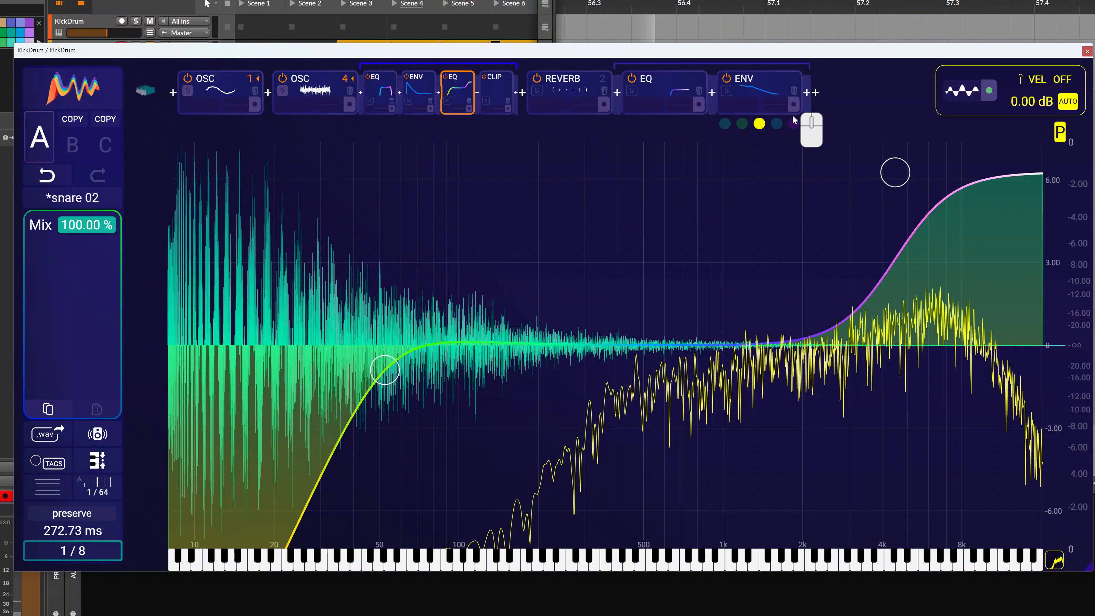
# Display the oscillogram of the reverb chain's envelope in purple and open the EQ that follows the reverb
pyautogui.click(793, 124)
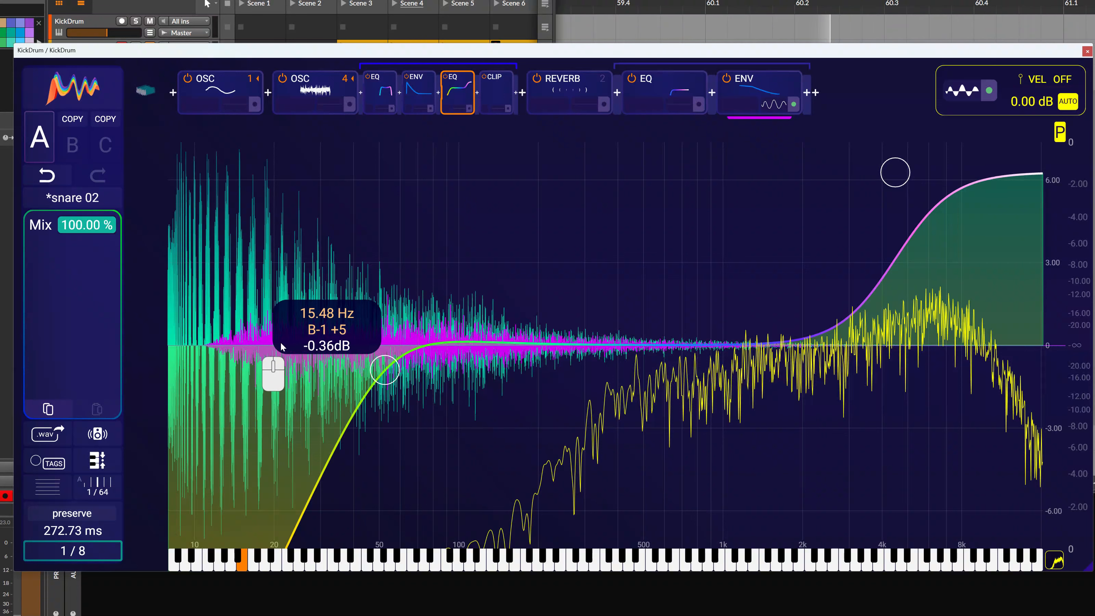
pyautogui.click(668, 78)
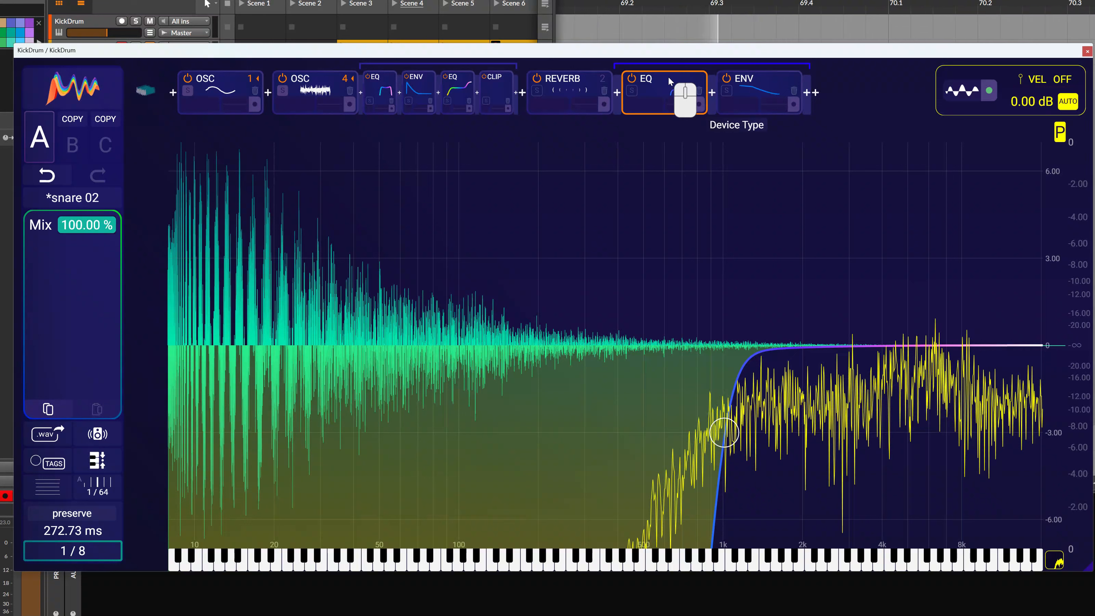
# Load the preset techno Rumble 04 from the Audija preset folder and close the preset browser
pyautogui.click(92, 88)
pyautogui.scroll(-5, 215, 496)
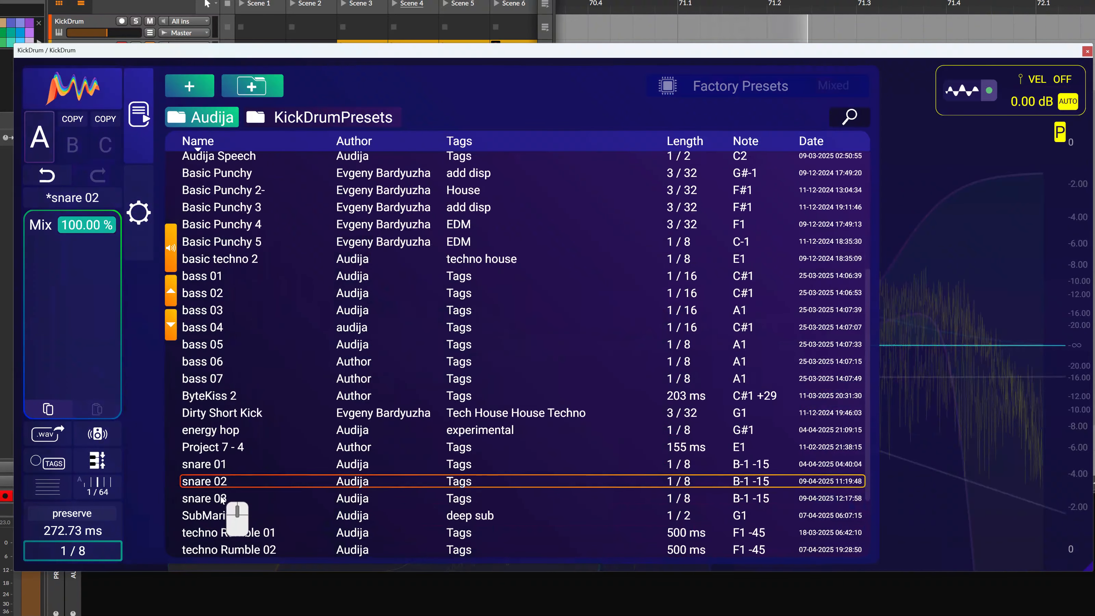
pyautogui.scroll(-5, 257, 535)
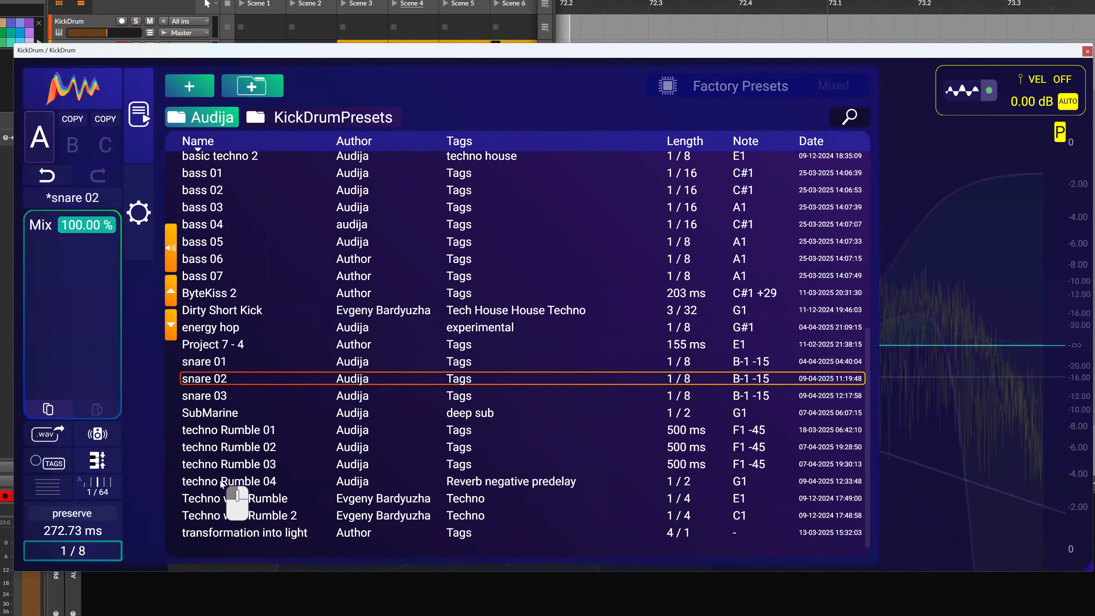
pyautogui.click(221, 482)
pyautogui.click(95, 88)
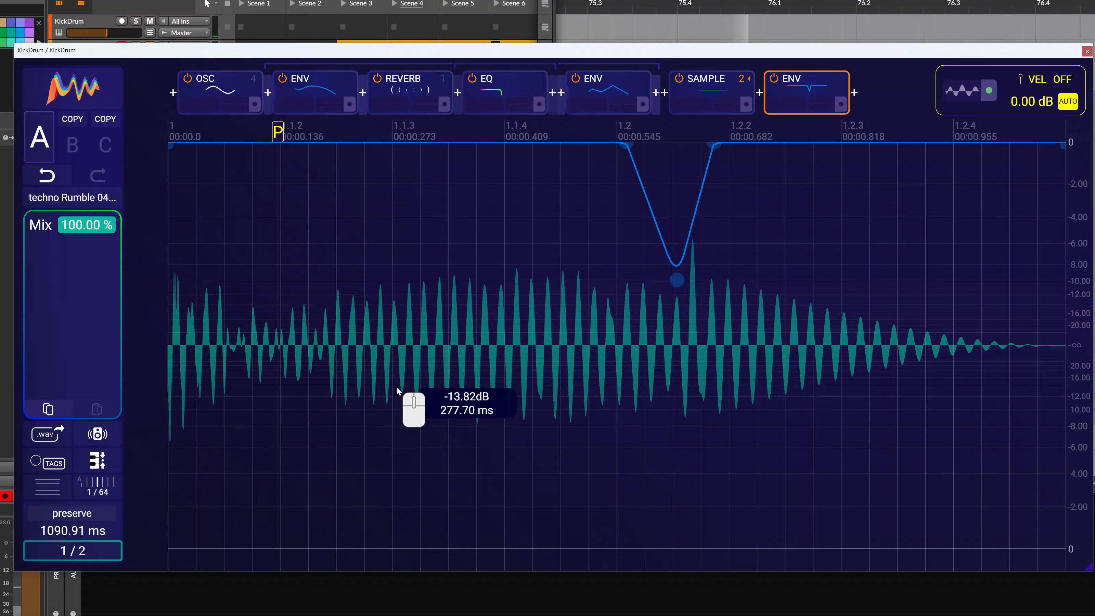
# Bypass the reverb and display the oscillogram of the oscillator's first envelope in purple
pyautogui.click(378, 78)
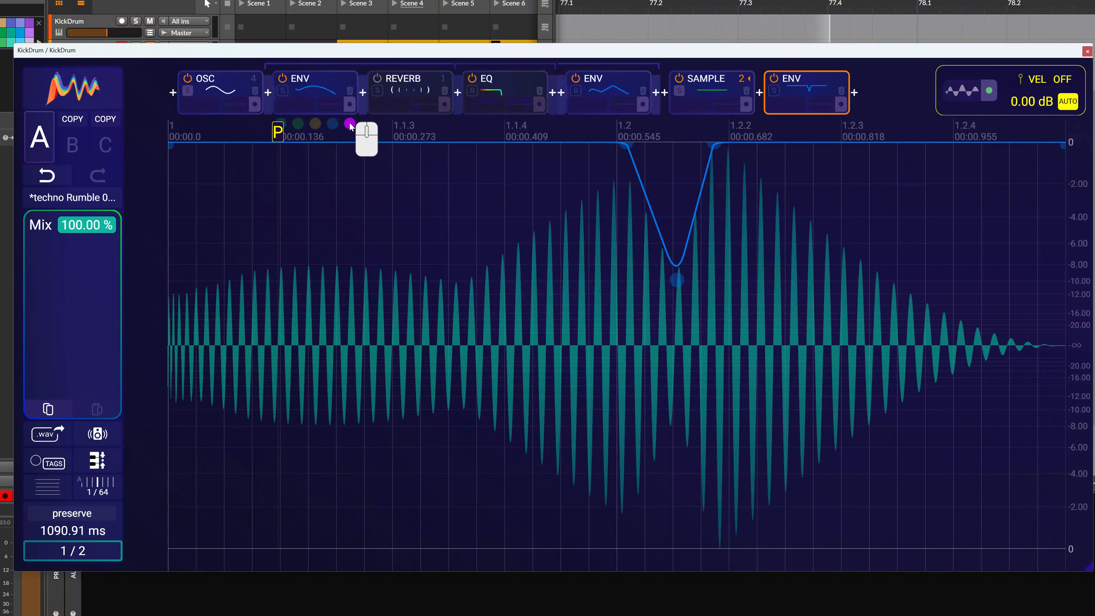
pyautogui.click(350, 124)
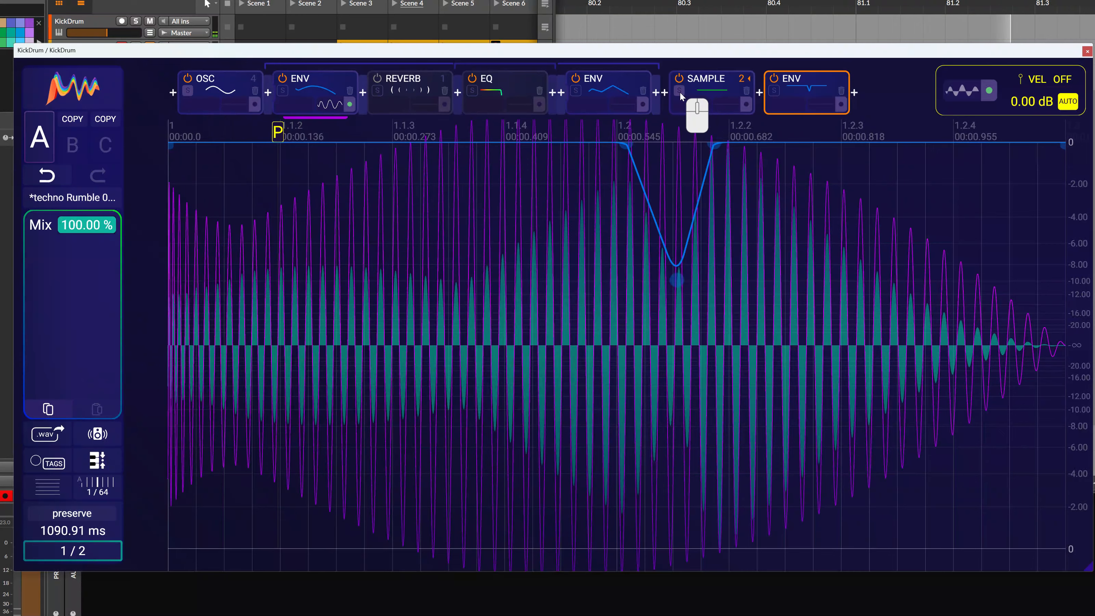
# Solo the sample device to audition it alone, and clear the solo
pyautogui.click(679, 91)
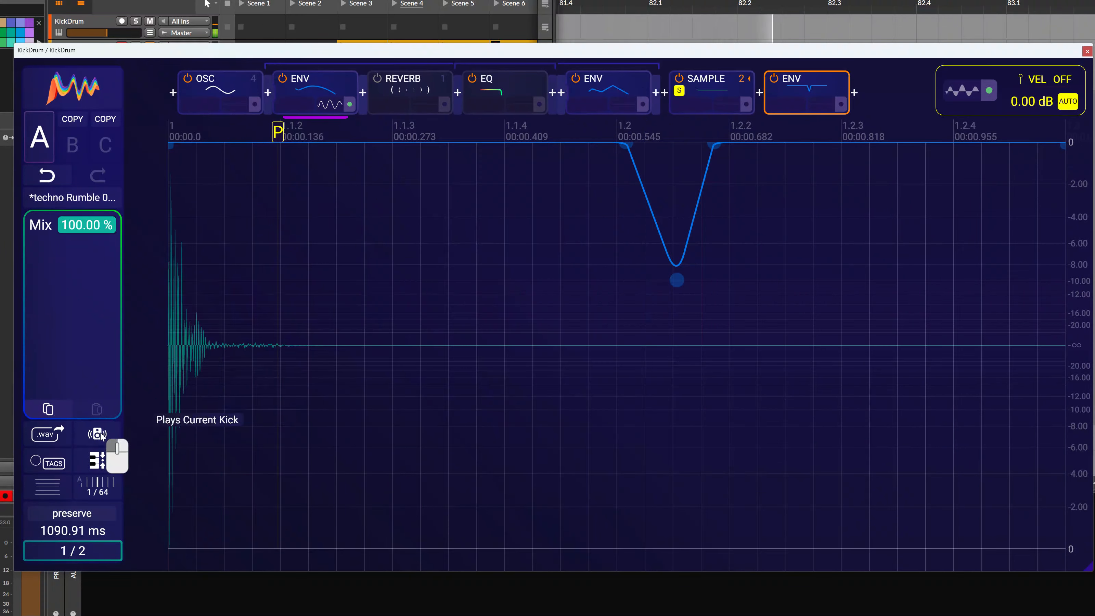
pyautogui.click(679, 91)
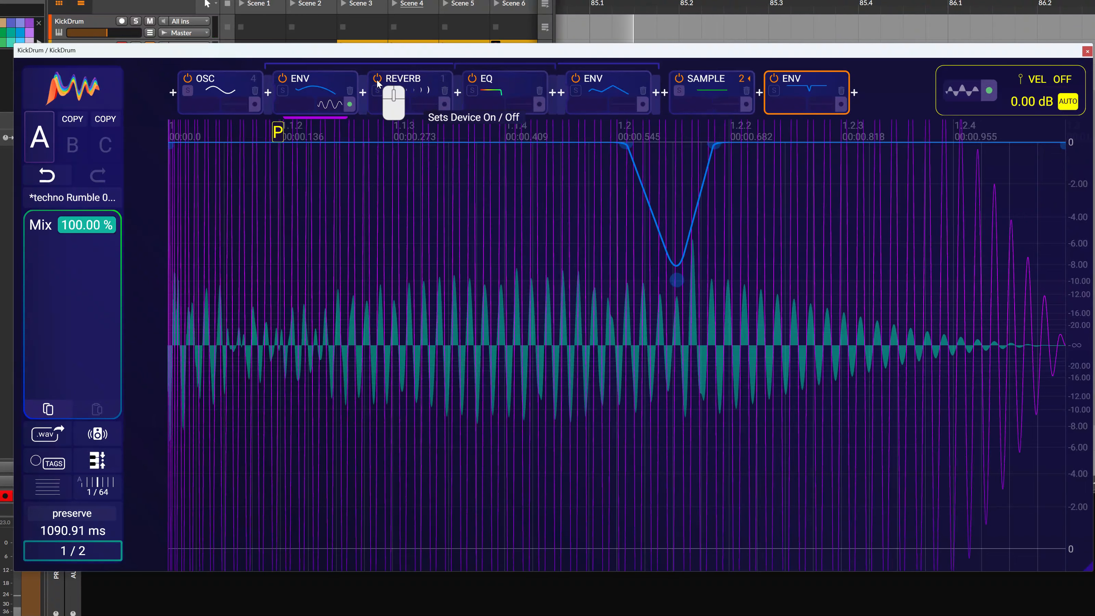
# Open the reverb's settings and display the oscillogram of the EQ after it in purple
pyautogui.click(401, 88)
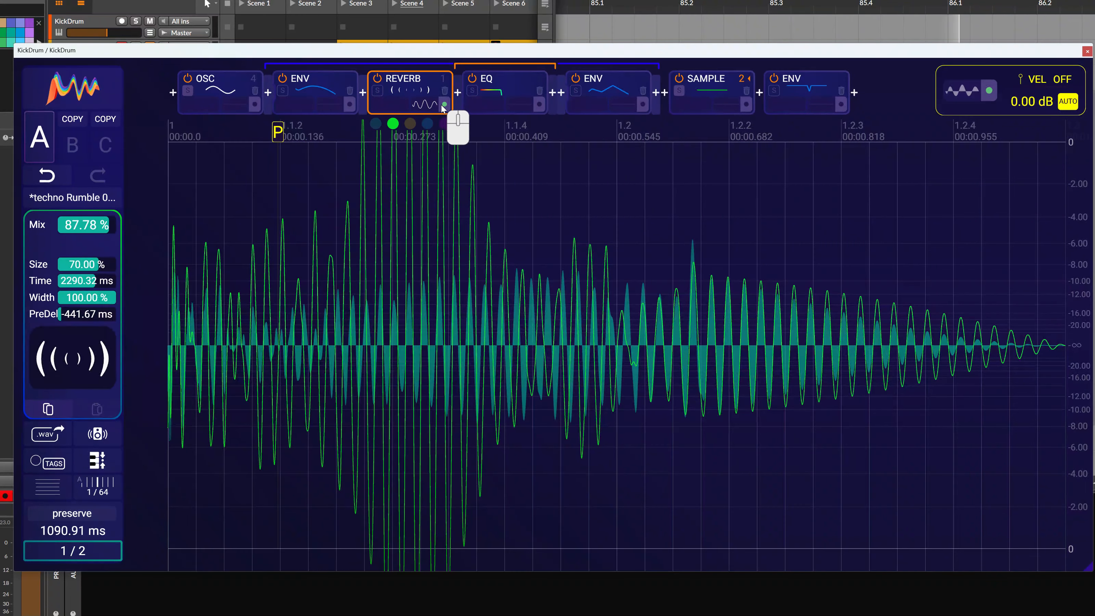
pyautogui.click(540, 105)
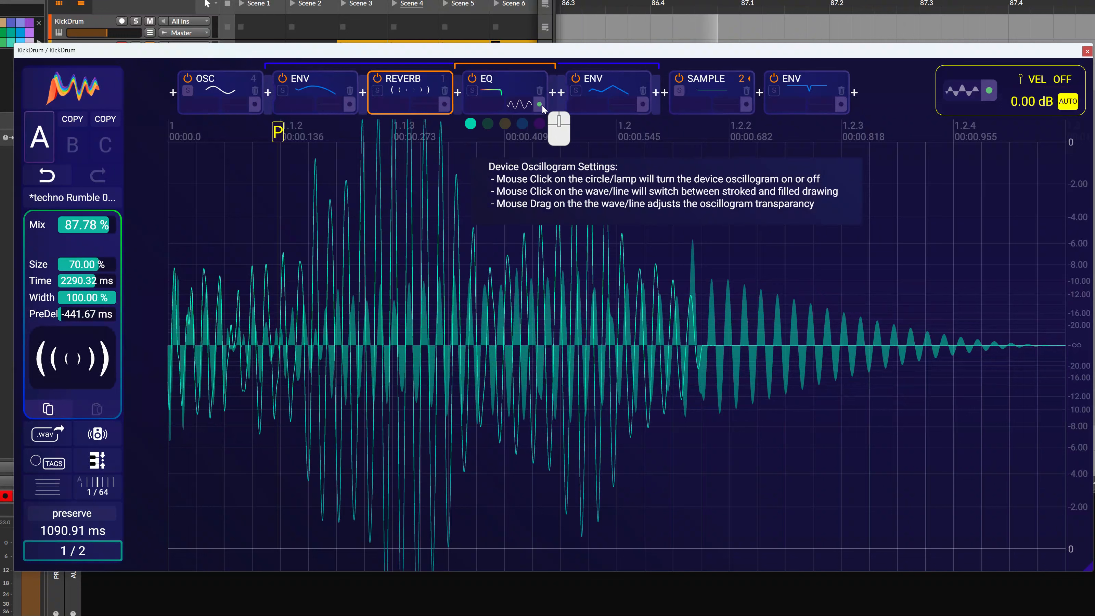
pyautogui.click(539, 123)
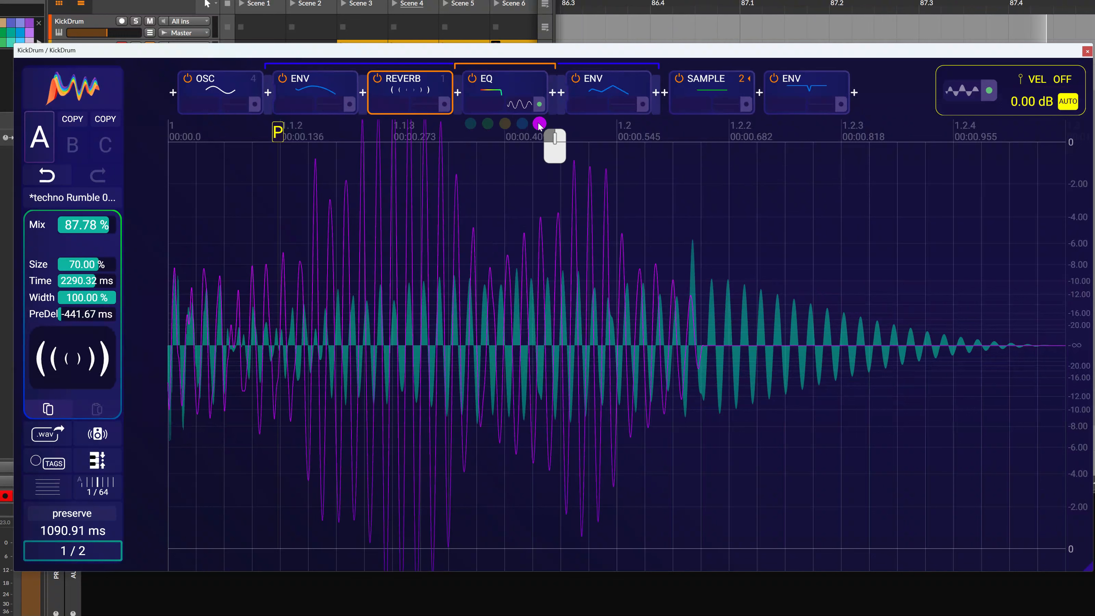
# Set the reverb's pre-delay to 0 ms
pyautogui.moveTo(93, 321); pyautogui.dragTo(89, 313)
pyautogui.doubleClick(89, 311)
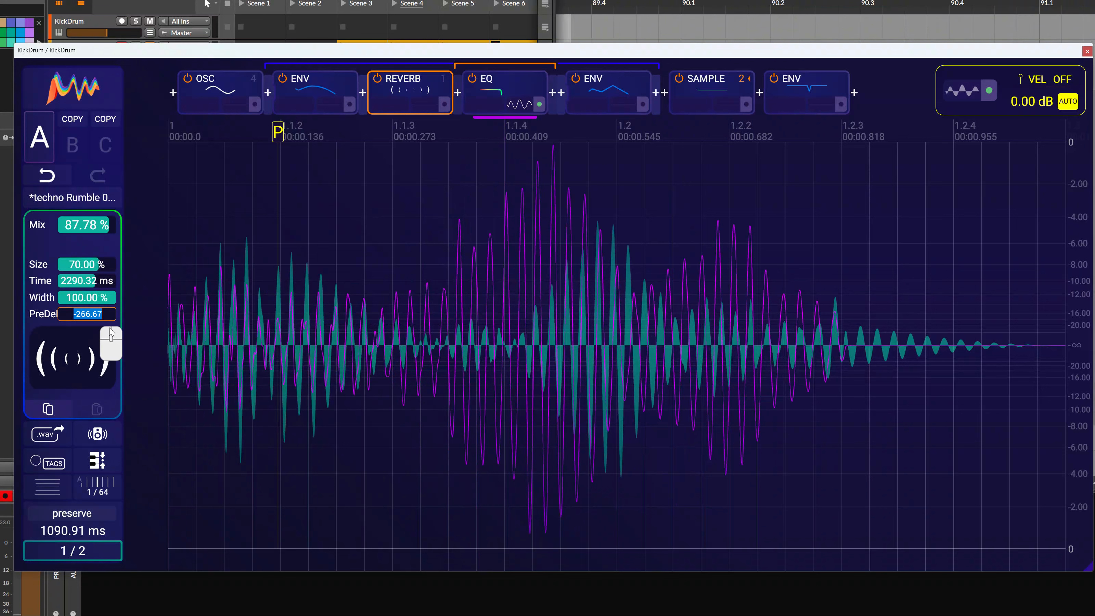
pyautogui.write('0')
pyautogui.press('Return')
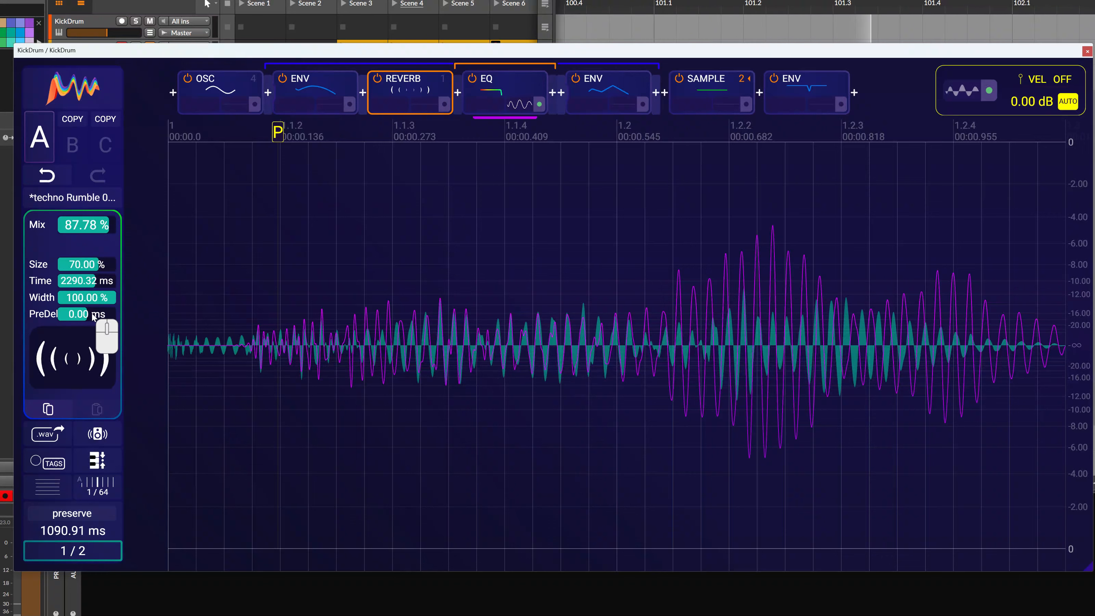
# Try a reverb pre-delay of about -485 ms, and undo the pre-delay changes
pyautogui.moveTo(93, 317); pyautogui.dragTo(103, 416)
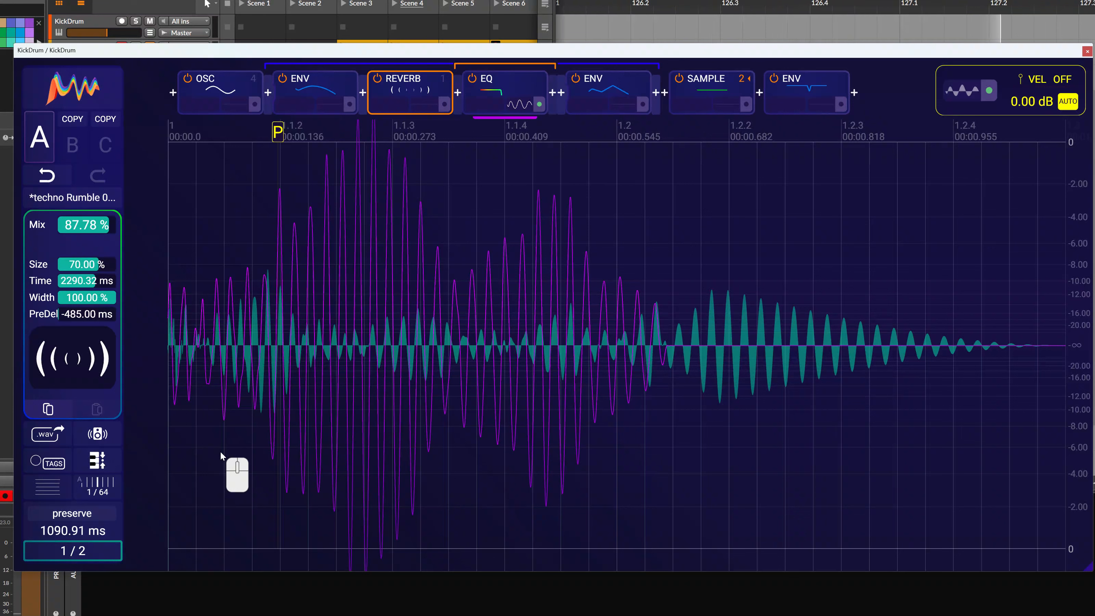
pyautogui.click(46, 180)
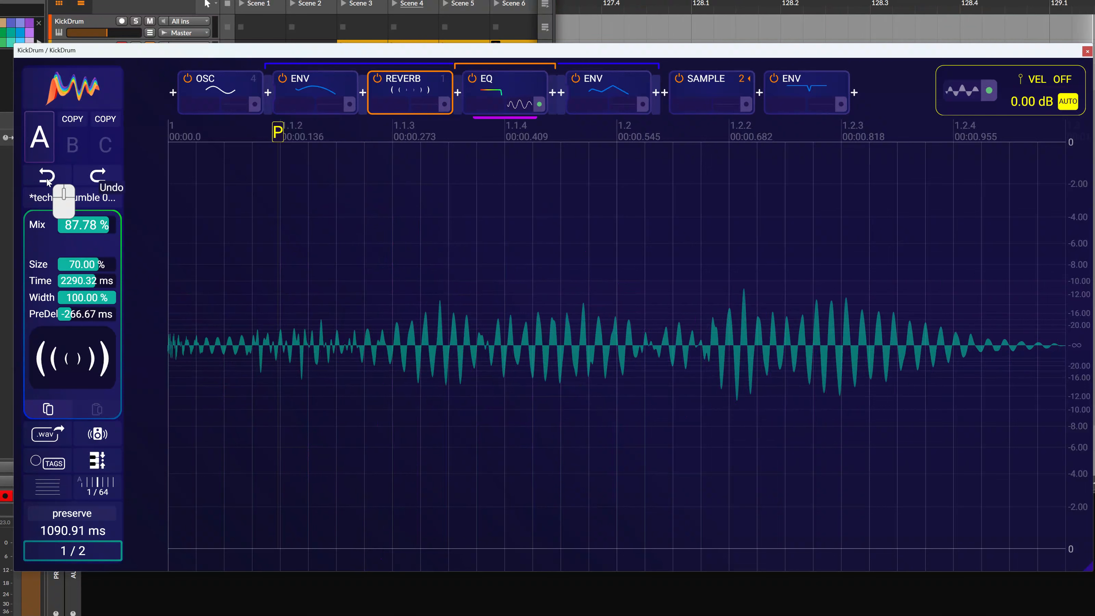
pyautogui.click(46, 181)
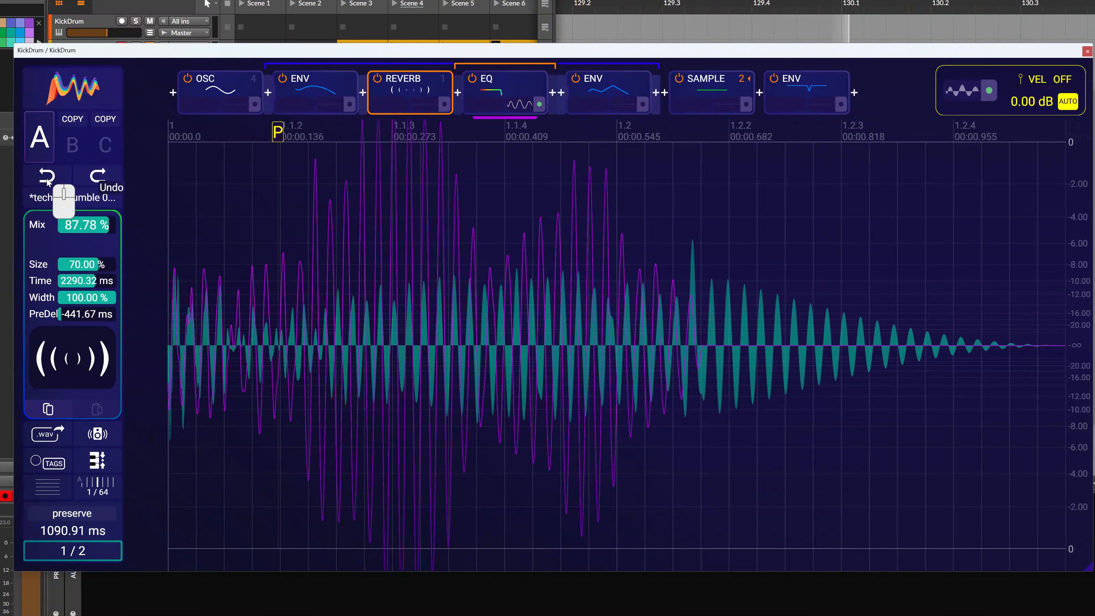
# Hide the EQ's oscillogram and play the current kick
pyautogui.click(539, 105)
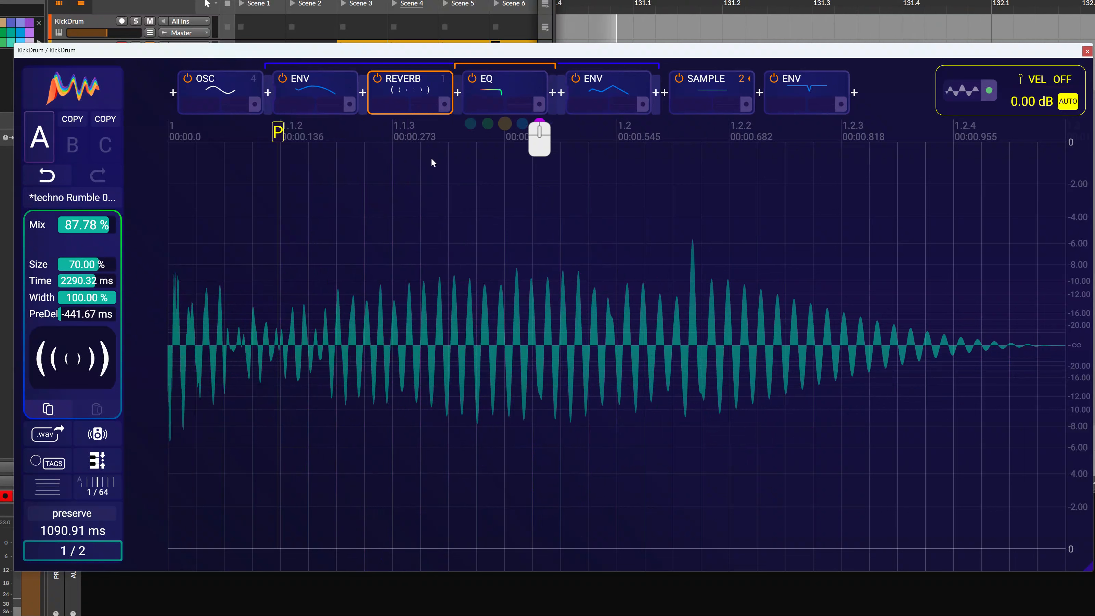
pyautogui.click(106, 434)
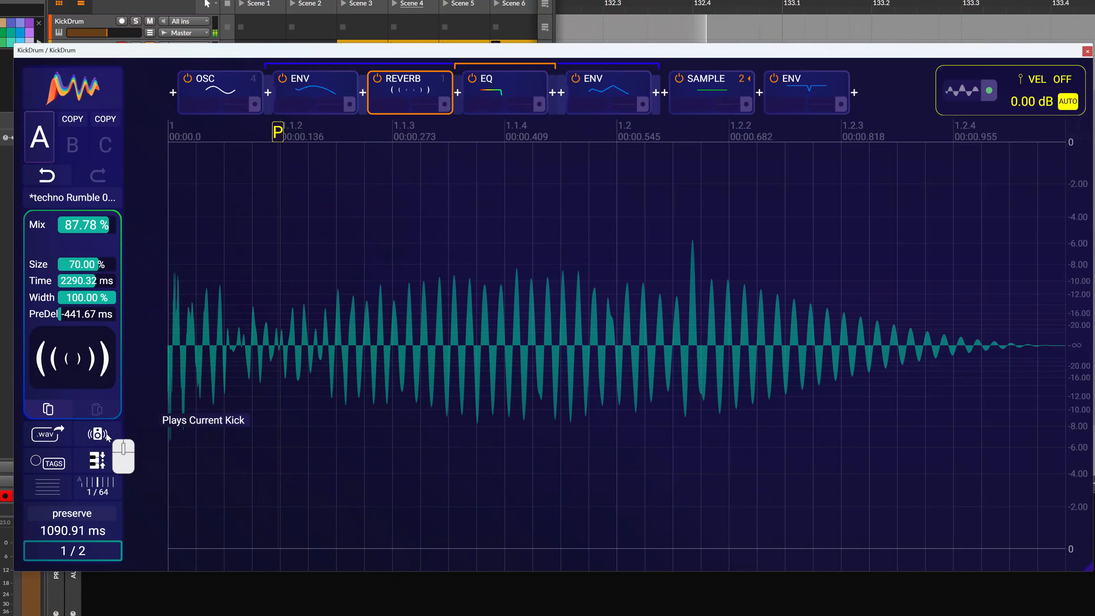